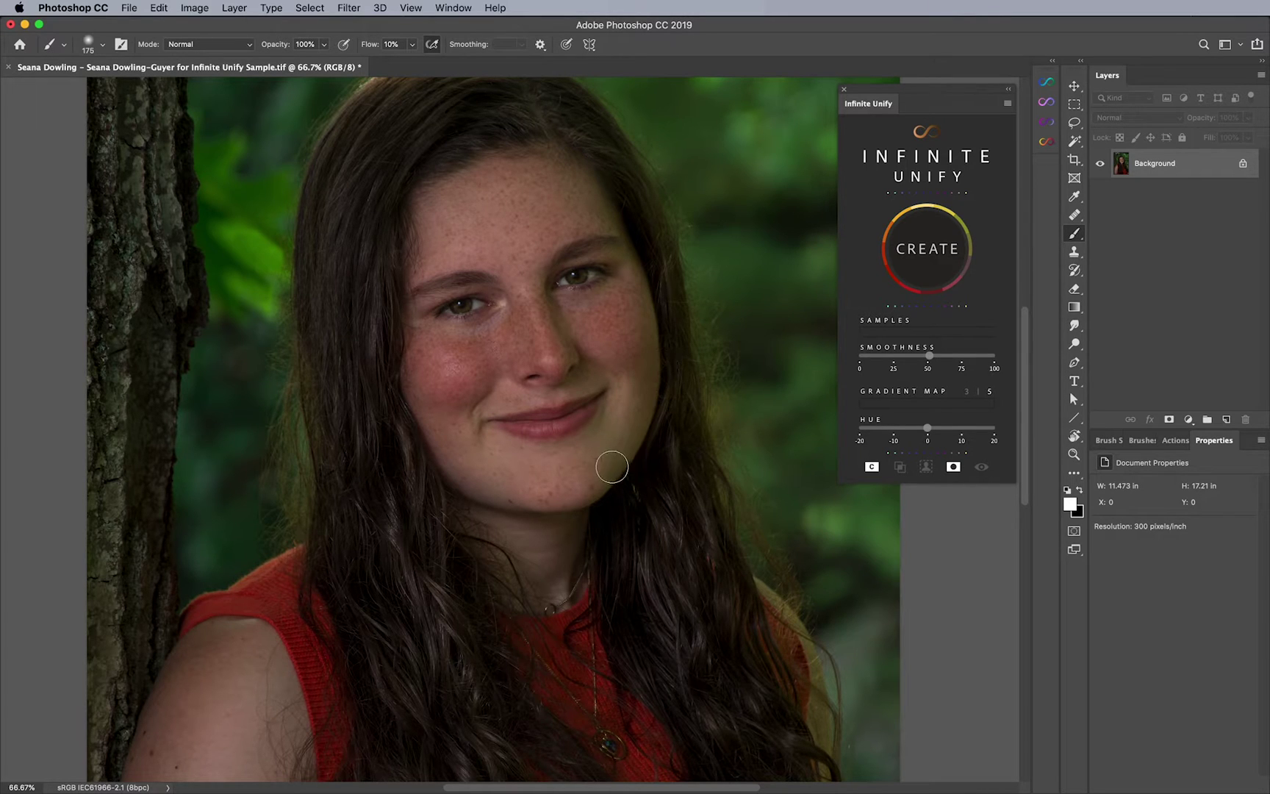
# Create an Infinite Unify skin-tone gradient-map layer with Mask Options enabled
pyautogui.press('v')
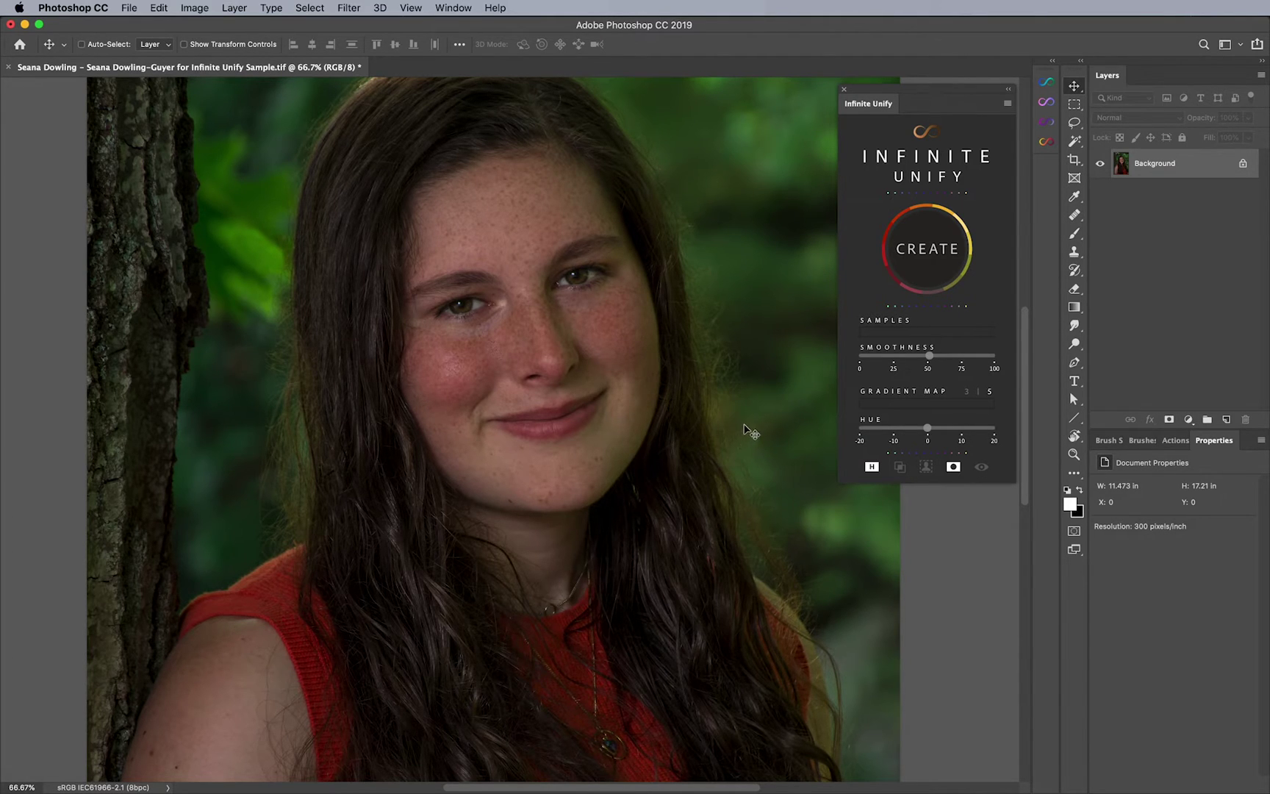
pyautogui.click(954, 469)
pyautogui.click(930, 253)
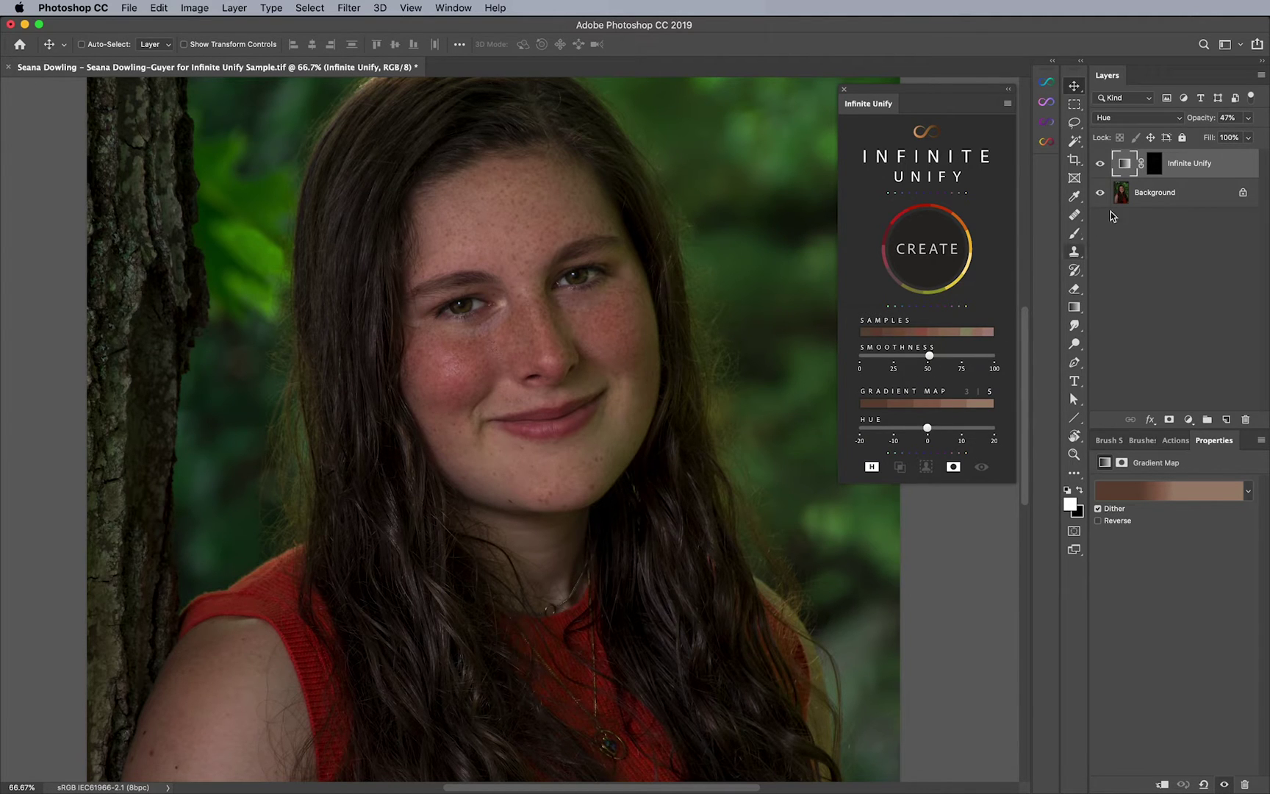
# Target the new layer's mask and pick a soft 175 px Brush at 10% flow
pyautogui.click(1151, 165)
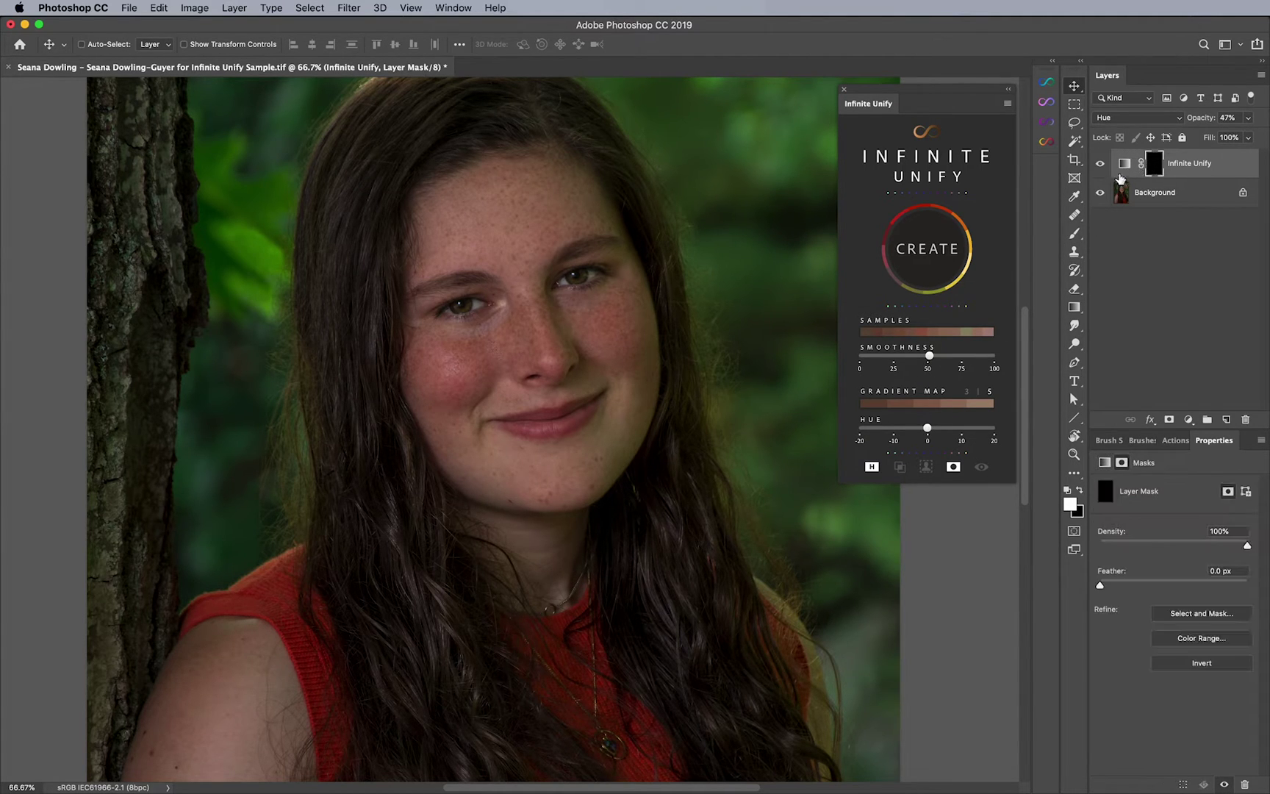
pyautogui.click(1075, 236)
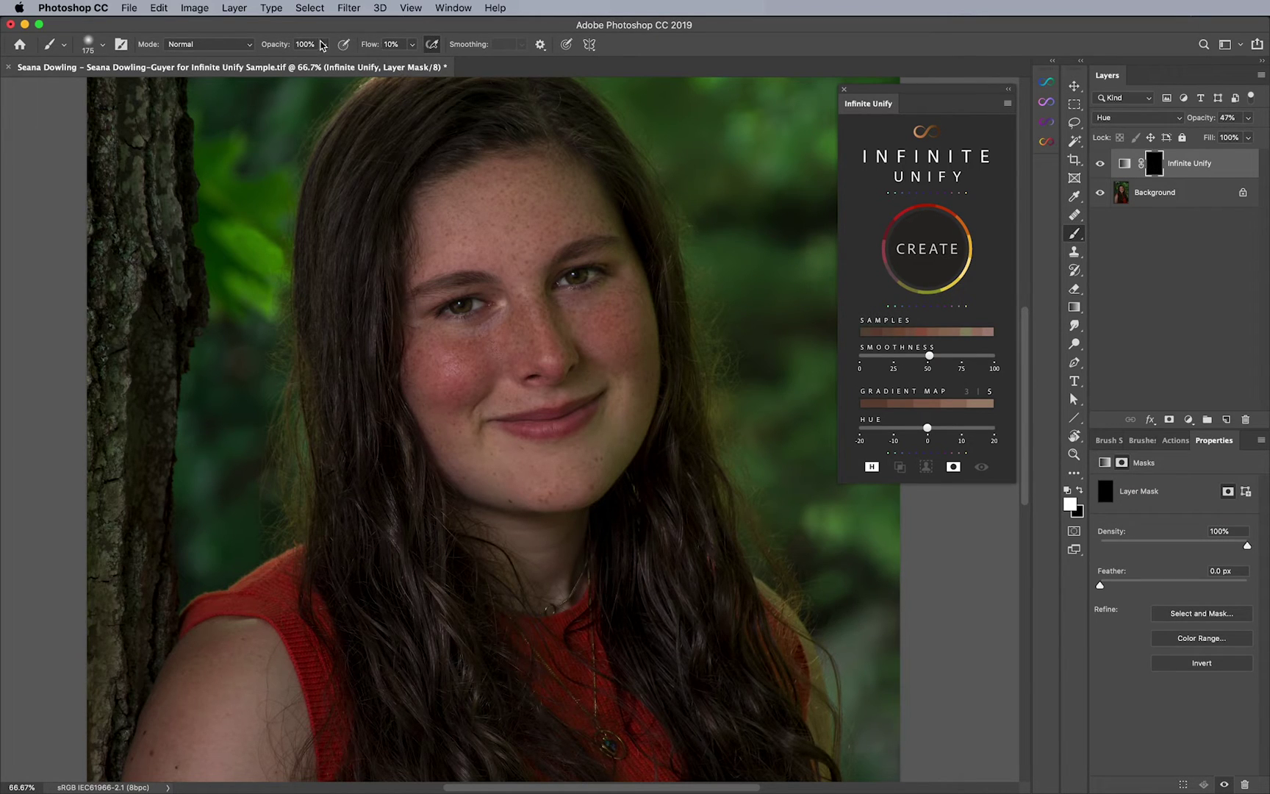
pyautogui.click(94, 49)
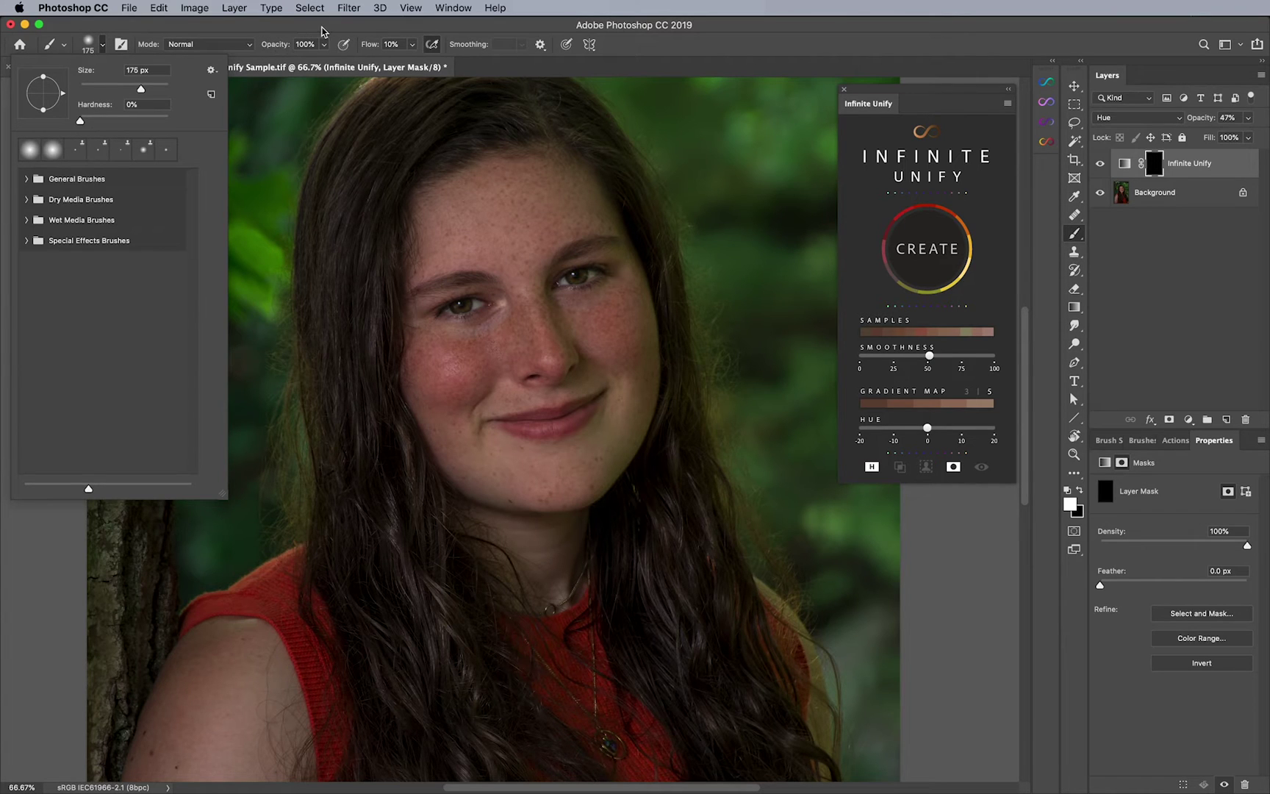
# Paint the layer mask white over the face using brush sizes from 100 to 150 px
pyautogui.press('Return')
pyautogui.press('[')
pyautogui.press('[')
pyautogui.press('[')
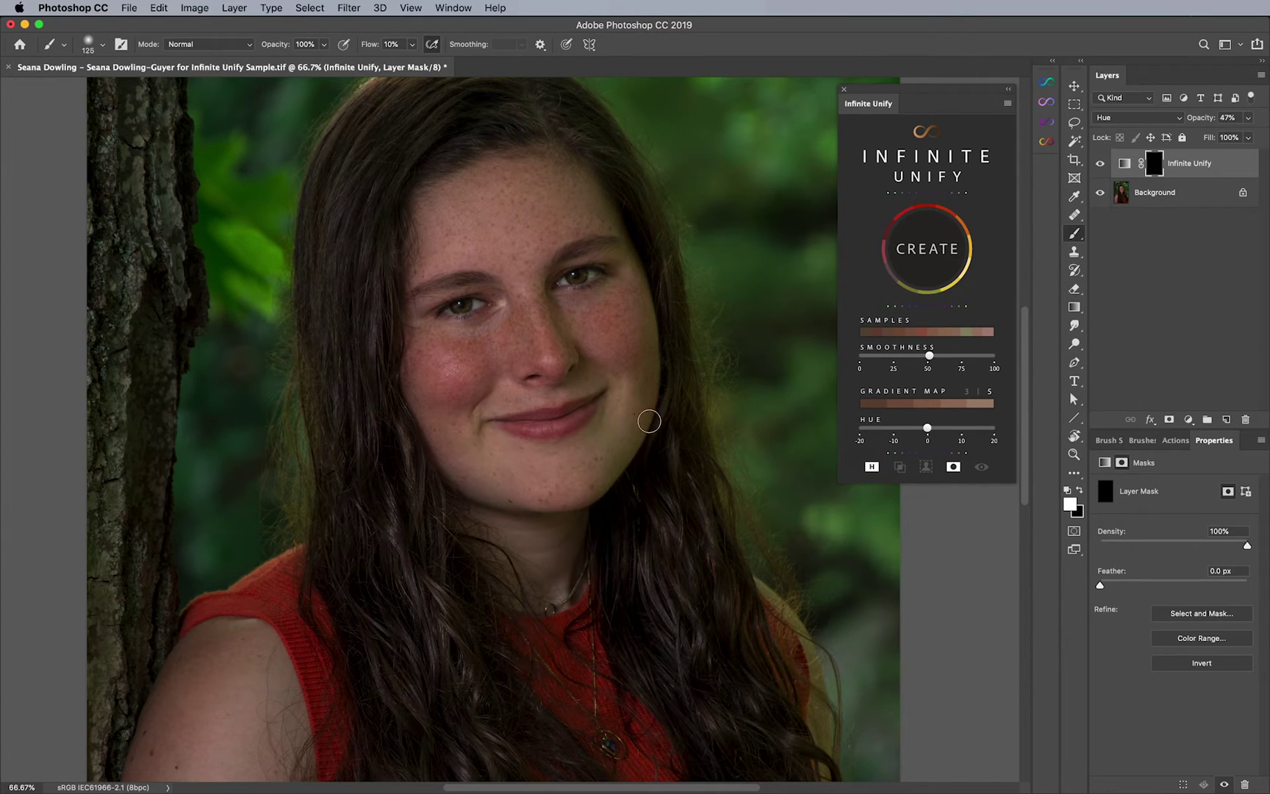
pyautogui.press(']')
pyautogui.press(']')
pyautogui.press('[')
pyautogui.press('[')
# Finish painting the face with a 200 px brush and switch blending from Hue to Saturation
pyautogui.press(']')
pyautogui.press(']')
pyautogui.moveTo(596, 446); pyautogui.dragTo(612, 446)
pyautogui.press(']')
pyautogui.press(']')
pyautogui.press(']')
pyautogui.press(']')
pyautogui.moveTo(514, 540); pyautogui.dragTo(537, 540)
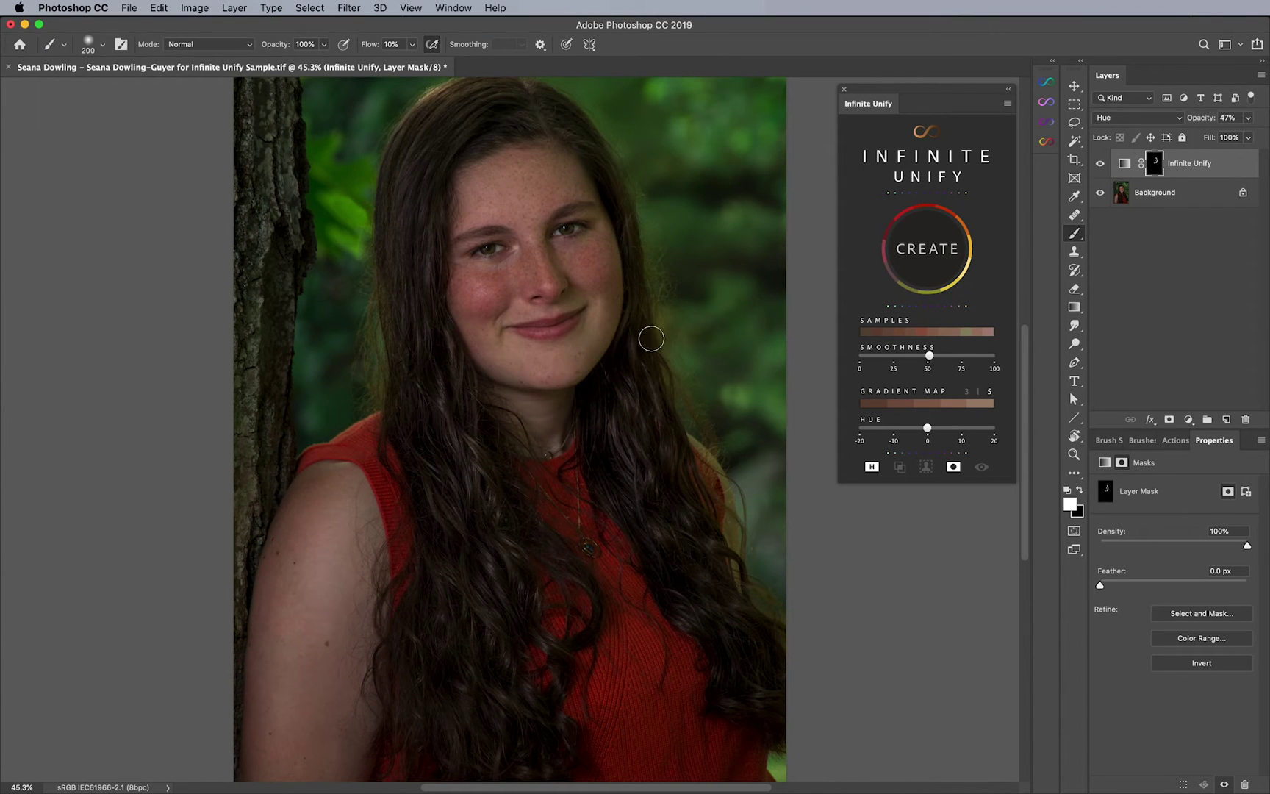
pyautogui.press('[')
pyautogui.press(']')
pyautogui.click(872, 468)
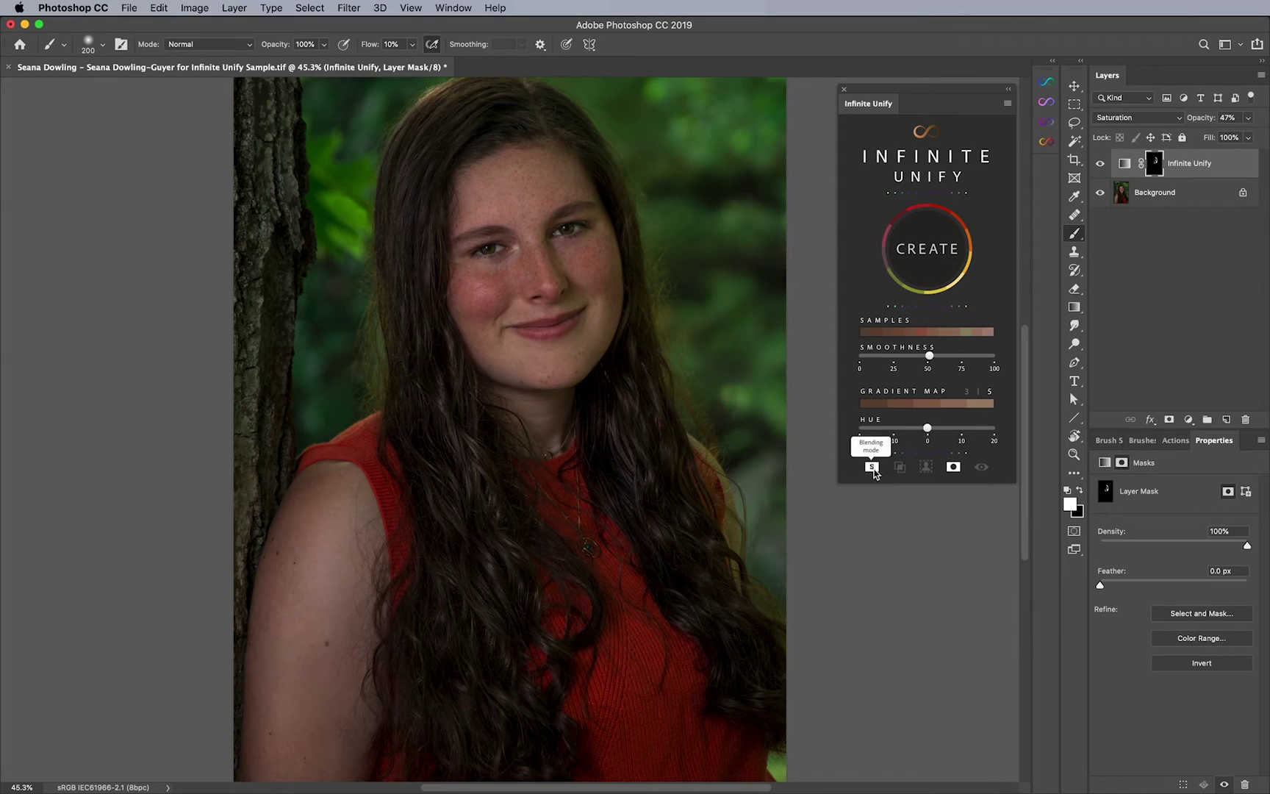
# Switch the Infinite Unify blend mode to Color and toggle the layer off and on to compare
pyautogui.click(872, 468)
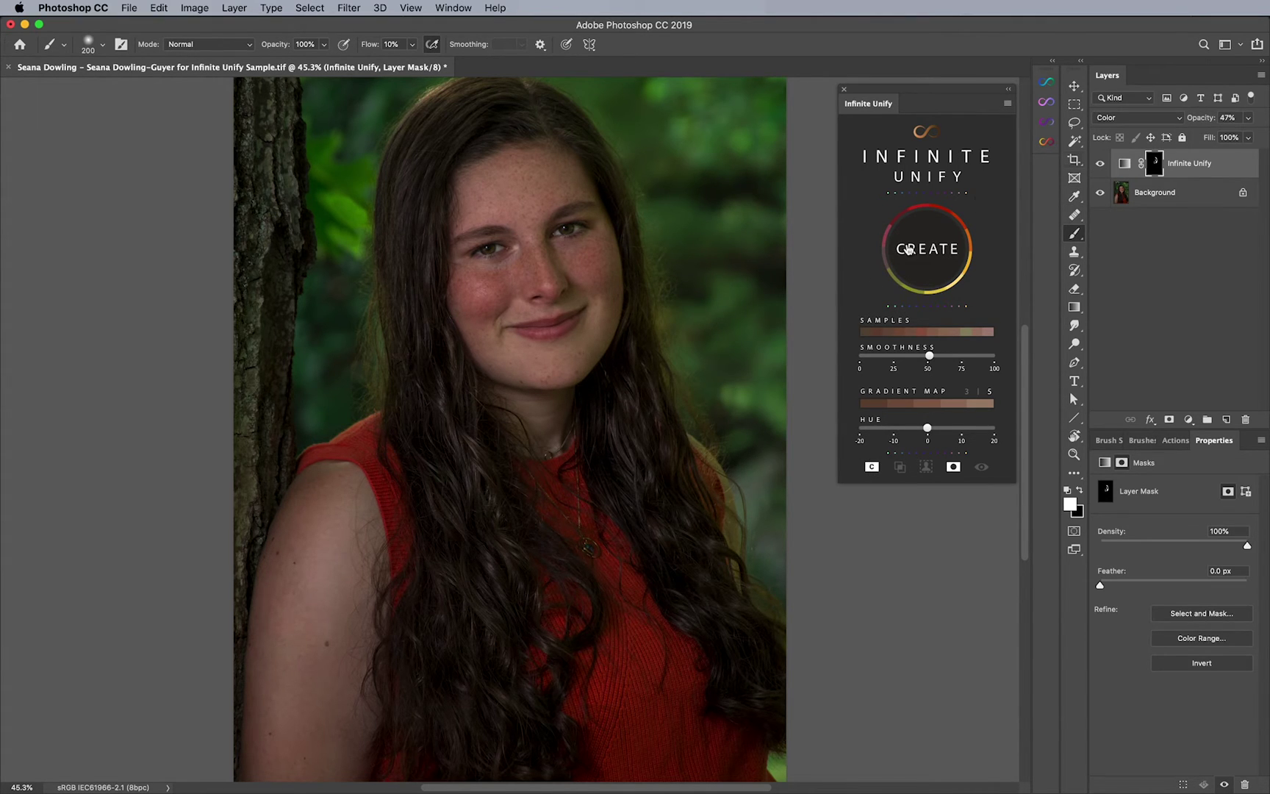
pyautogui.press('[')
pyautogui.press('[')
pyautogui.press('[')
pyautogui.click(1100, 165)
pyautogui.click(1101, 164)
# Paint the mask over the cheeks, bare shoulder and arm with a 125–200 px brush
pyautogui.moveTo(606, 236); pyautogui.dragTo(649, 221)
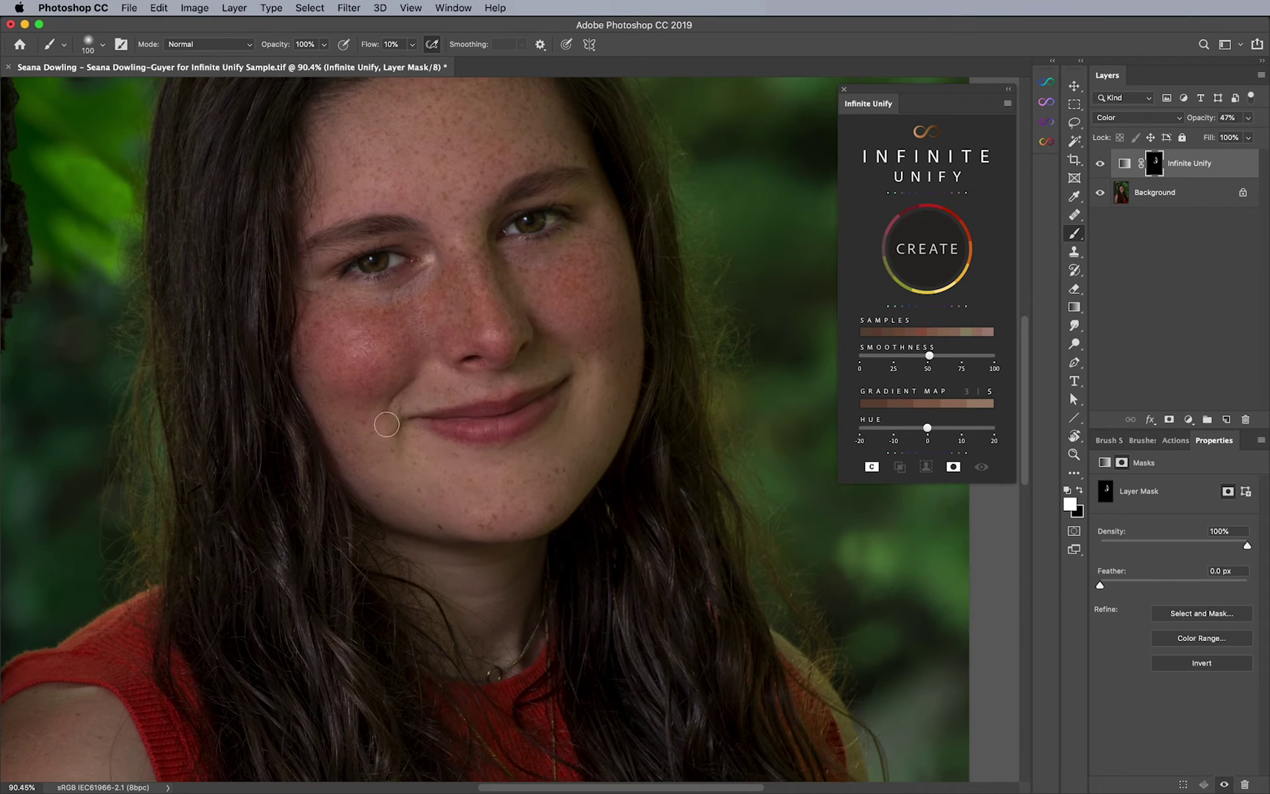
pyautogui.press(']')
pyautogui.moveTo(609, 337)
pyautogui.mouseDown()
pyautogui.moveTo(618, 417)
pyautogui.moveTo(604, 417)
pyautogui.mouseUp()
pyautogui.press(']')
pyautogui.moveTo(638, 287); pyautogui.dragTo(569, 253)
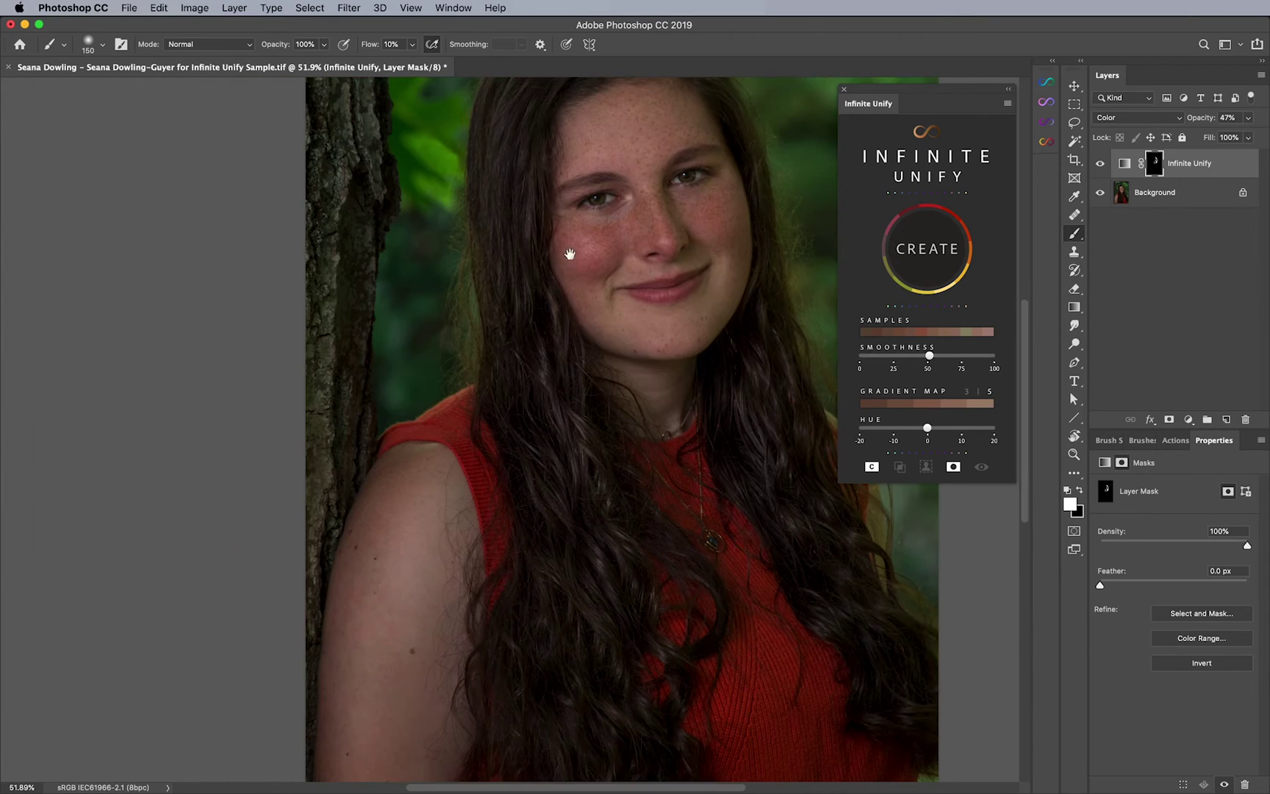
pyautogui.scroll(-3, 569, 253)
pyautogui.press(']')
pyautogui.press(']')
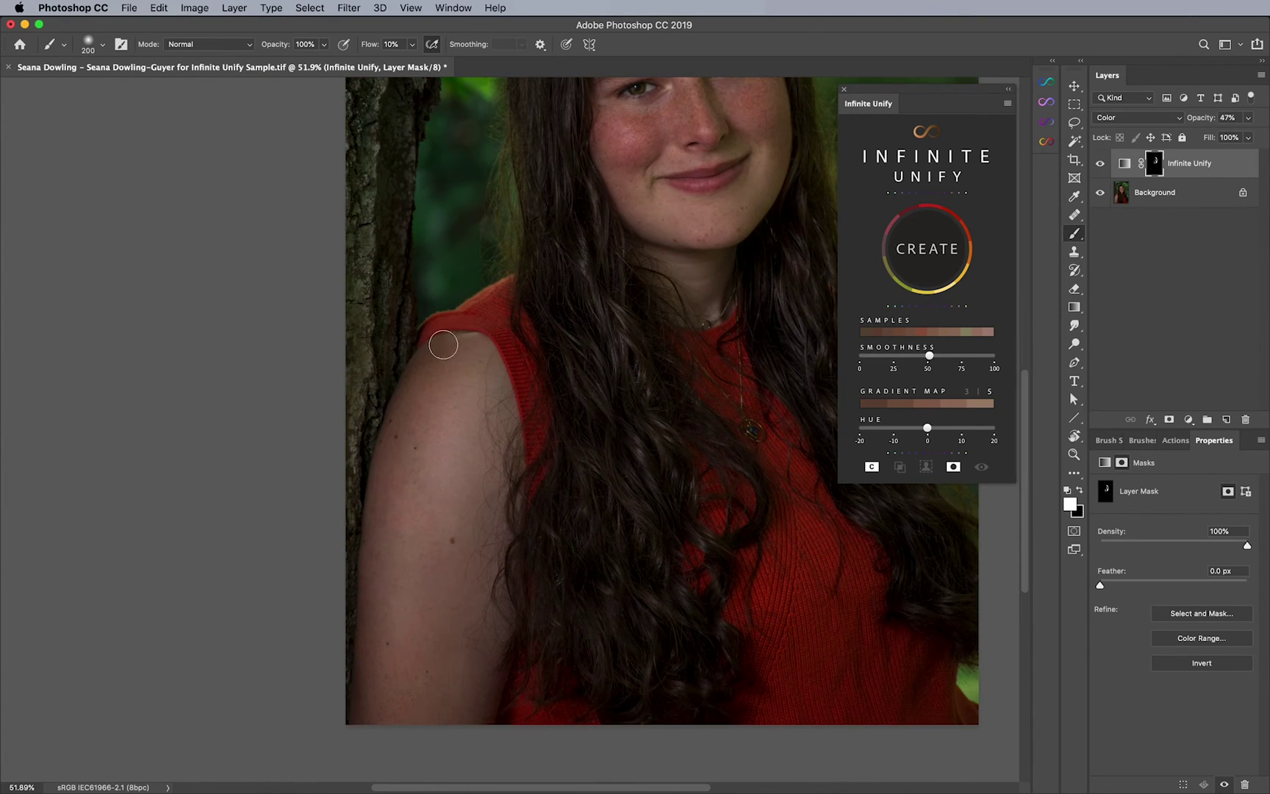
pyautogui.scroll(4, 482, 334)
pyautogui.press('[')
pyautogui.press('[')
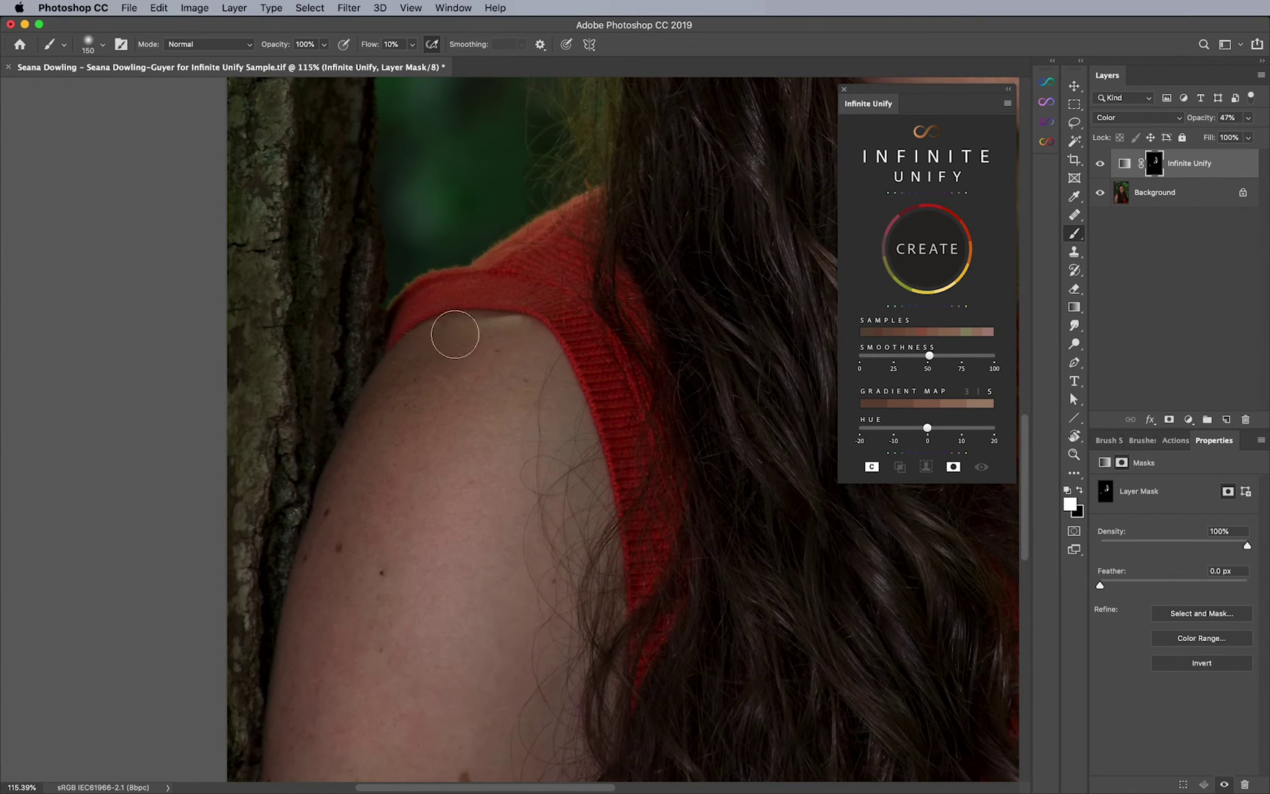
pyautogui.press(']')
pyautogui.press(']')
pyautogui.scroll(10, 561, 346)
pyautogui.hscroll(3, 562, 345)
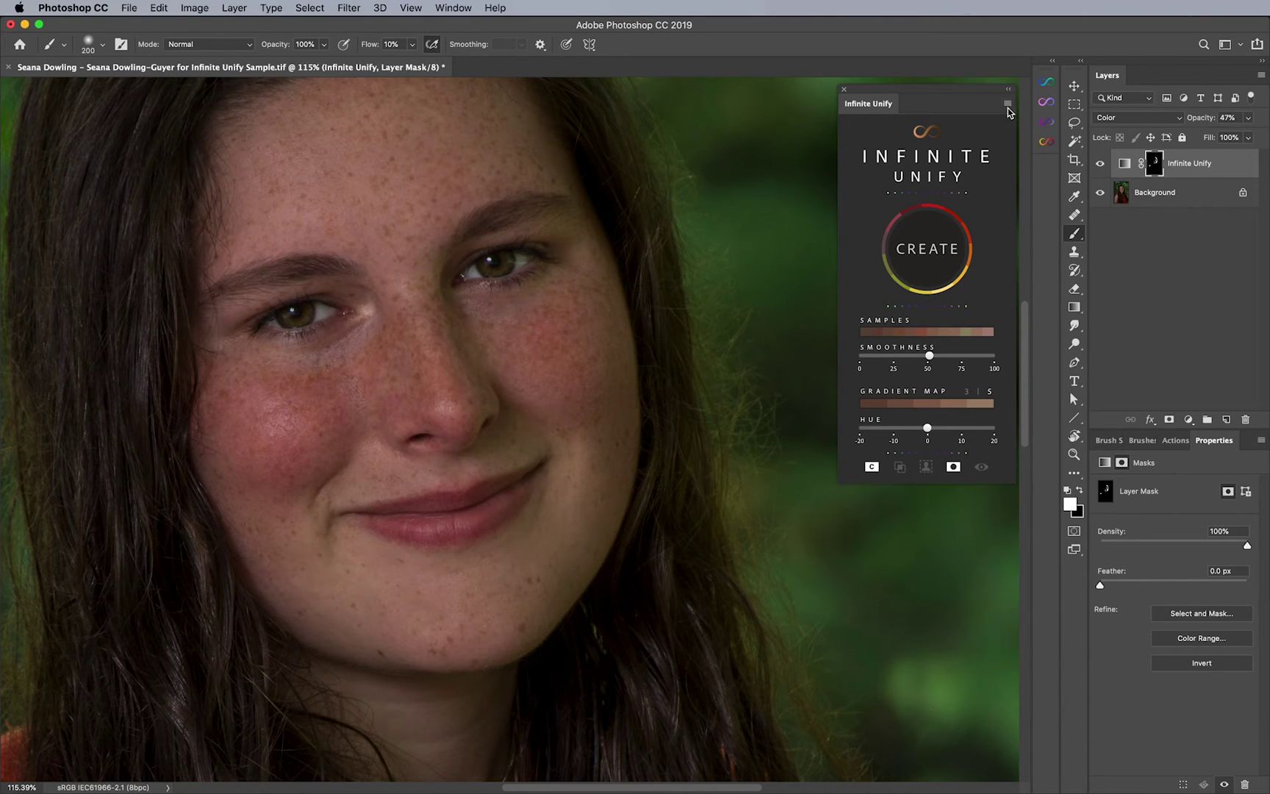
# Choose Set as Standard from the Infinite Unify panel menu to save the current settings
pyautogui.click(1007, 104)
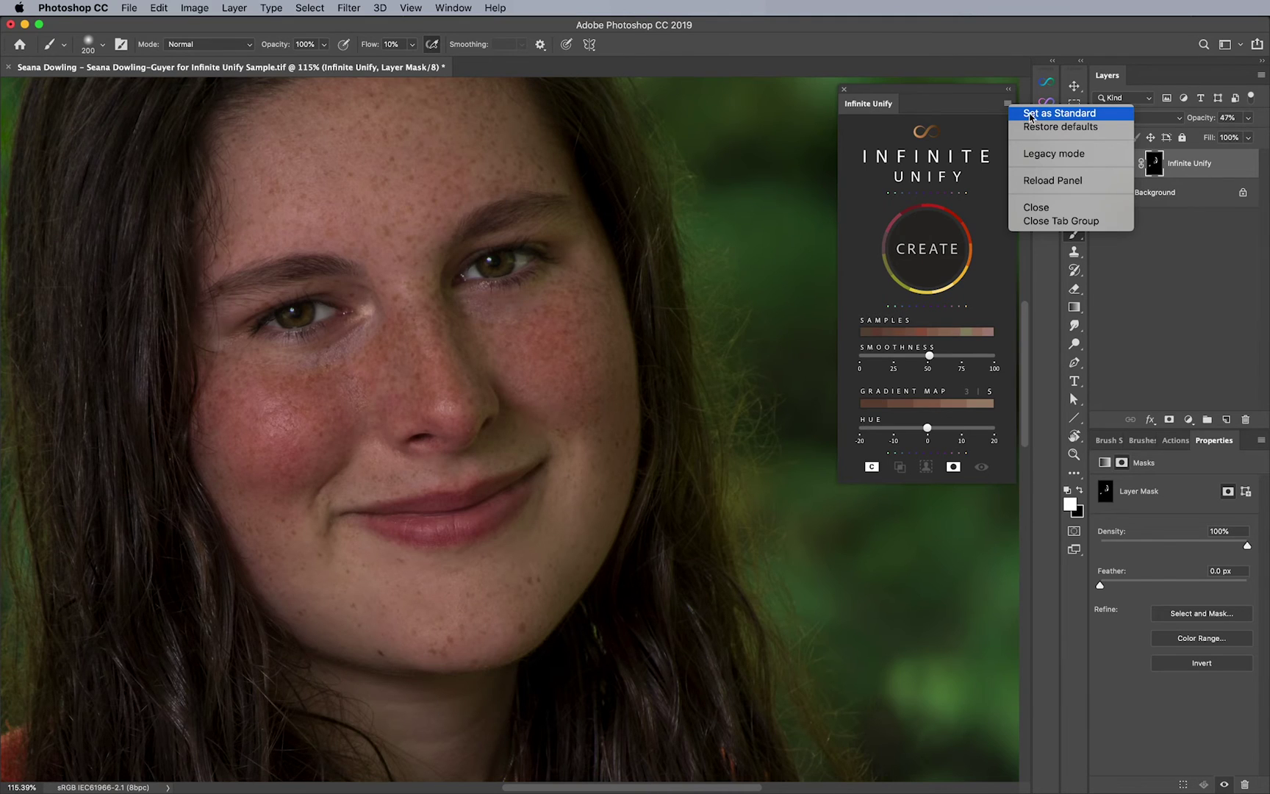
pyautogui.click(1030, 115)
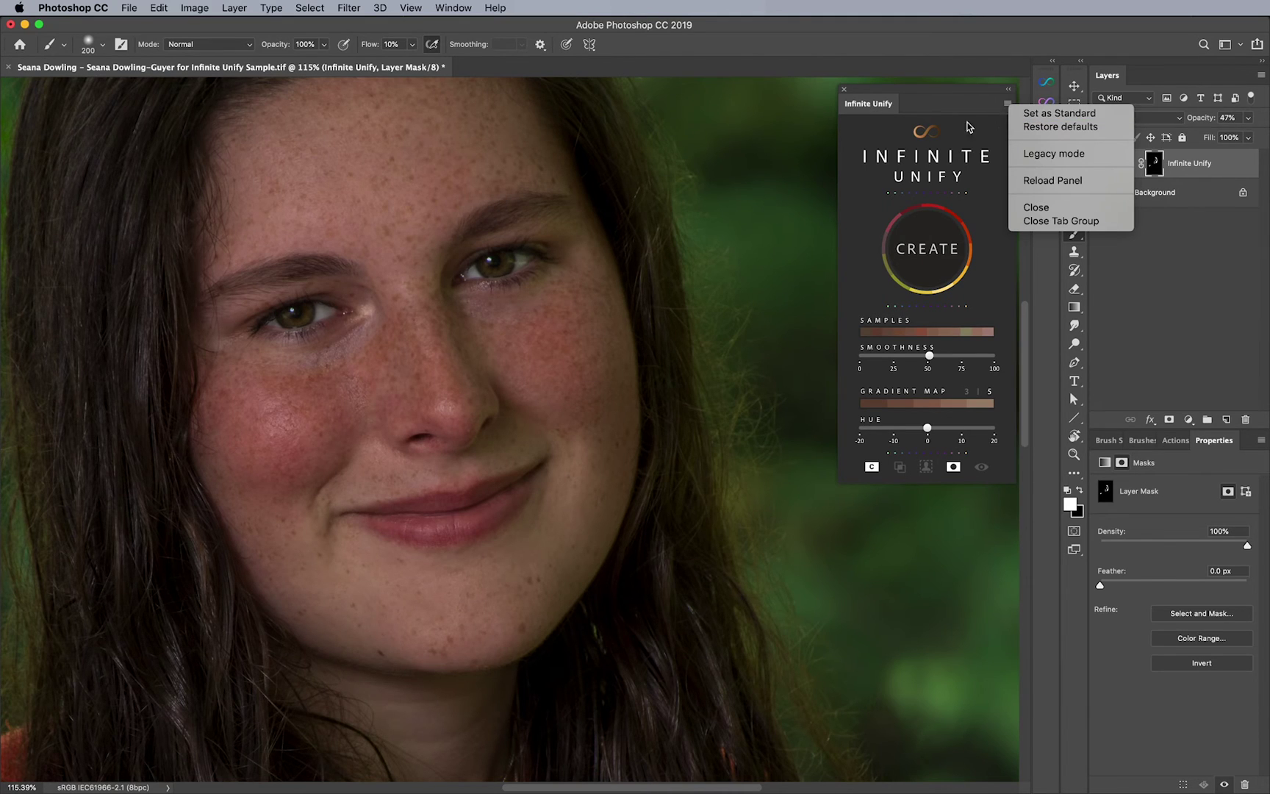
pyautogui.click(1007, 106)
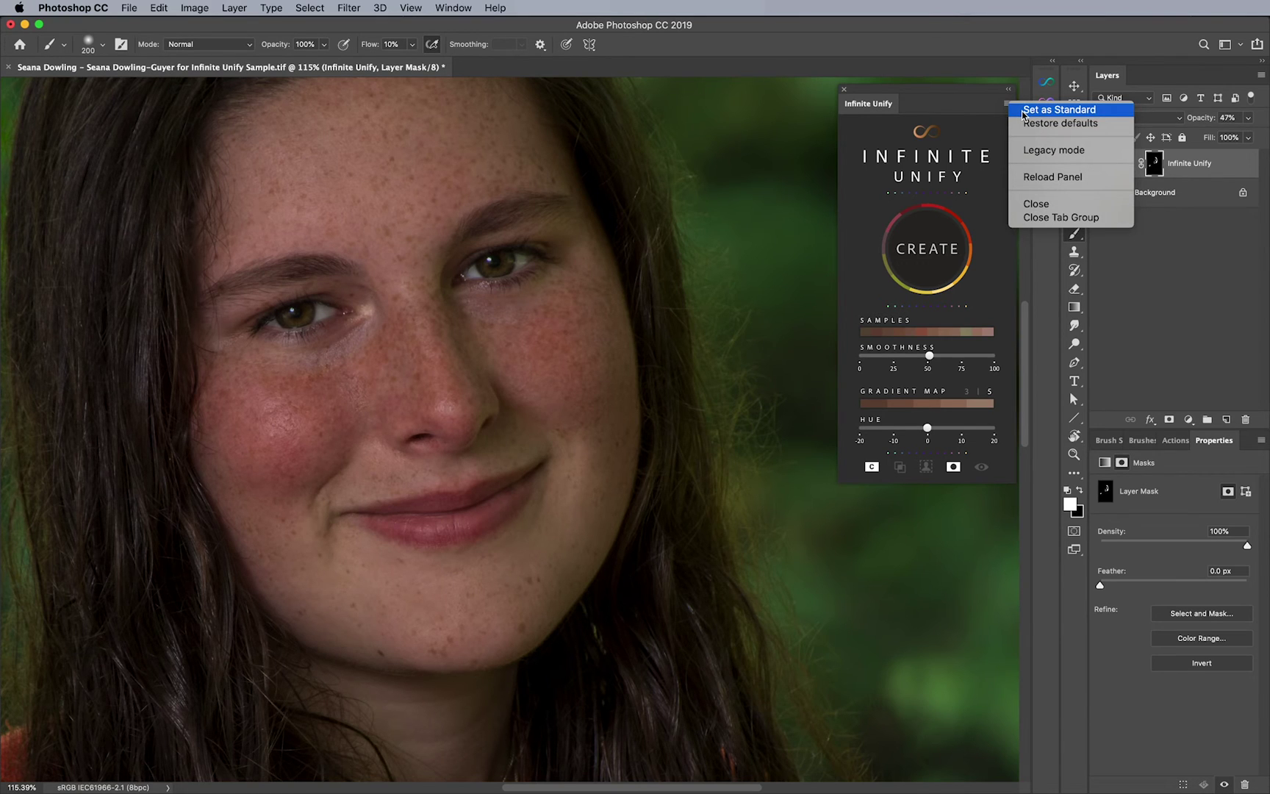
pyautogui.click(668, 252)
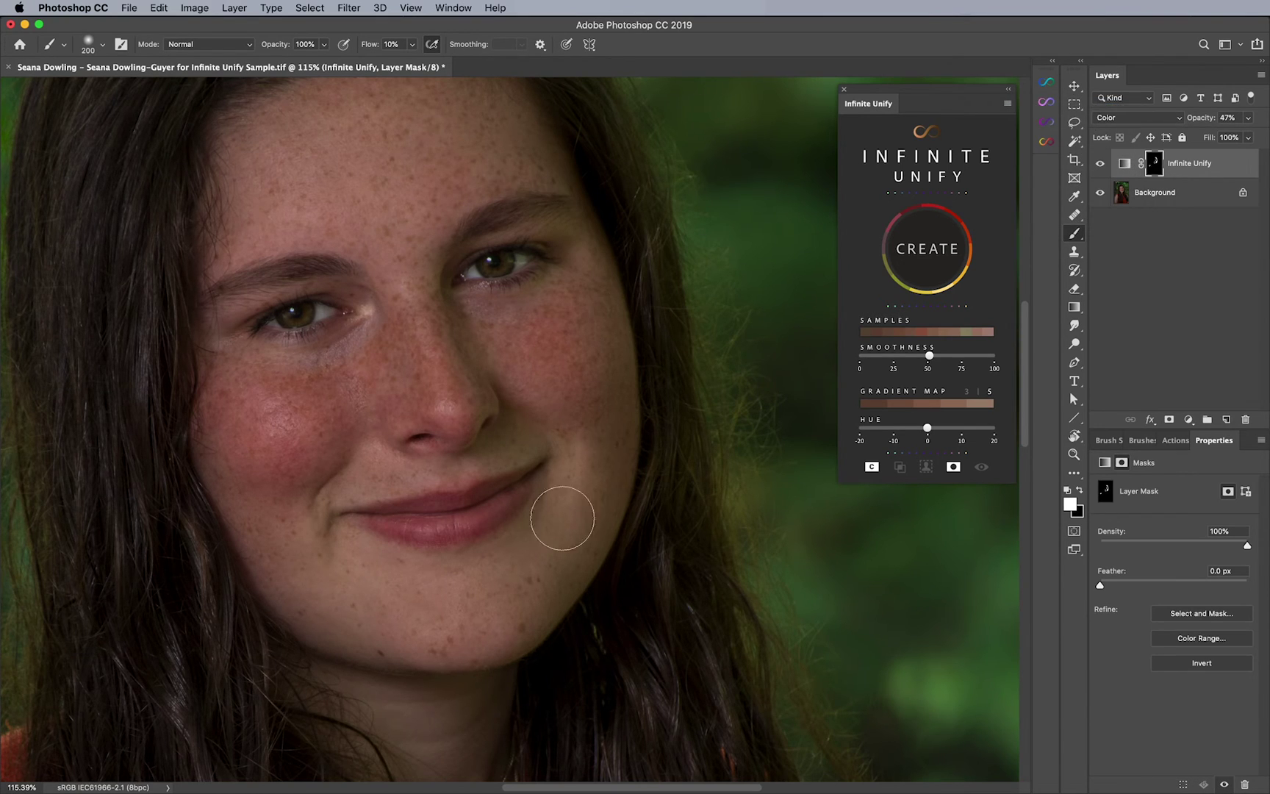
pyautogui.press('z')
pyautogui.scroll(-3, 669, 426)
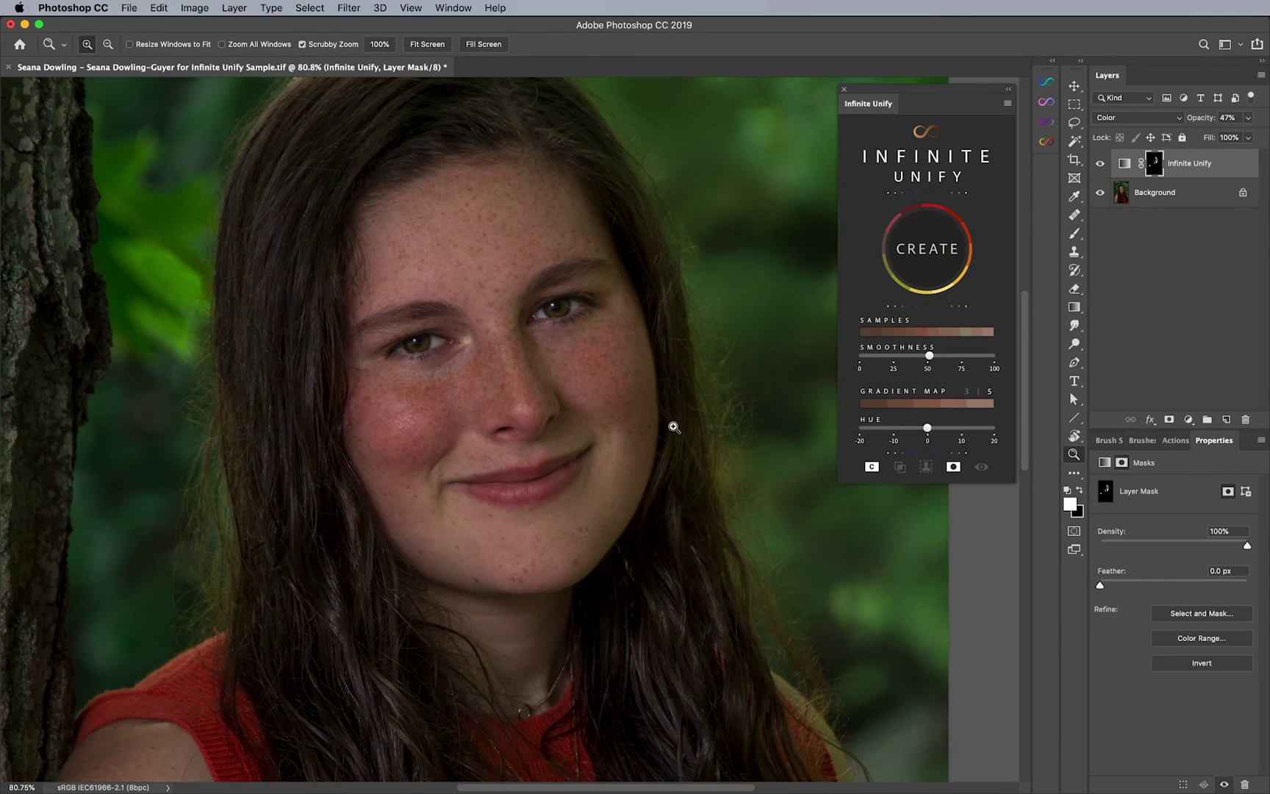
# Raise the Infinite Unify layer's opacity to 100% and return its blend mode to Hue
pyautogui.press('b')
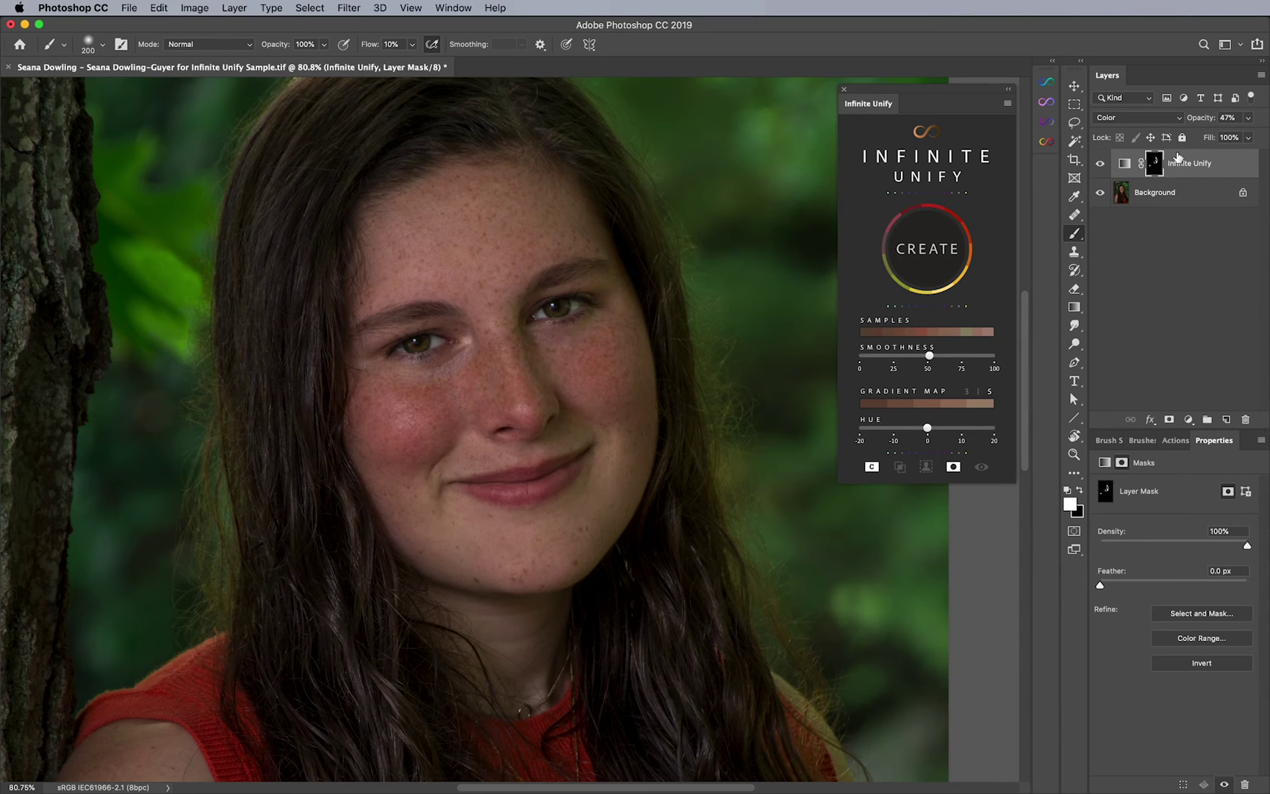
pyautogui.moveTo(1204, 120)
pyautogui.mouseDown()
pyautogui.moveTo(1237, 119)
pyautogui.moveTo(1221, 121)
pyautogui.mouseUp()
pyautogui.press('[')
pyautogui.press('[')
pyautogui.press('[')
pyautogui.click(872, 468)
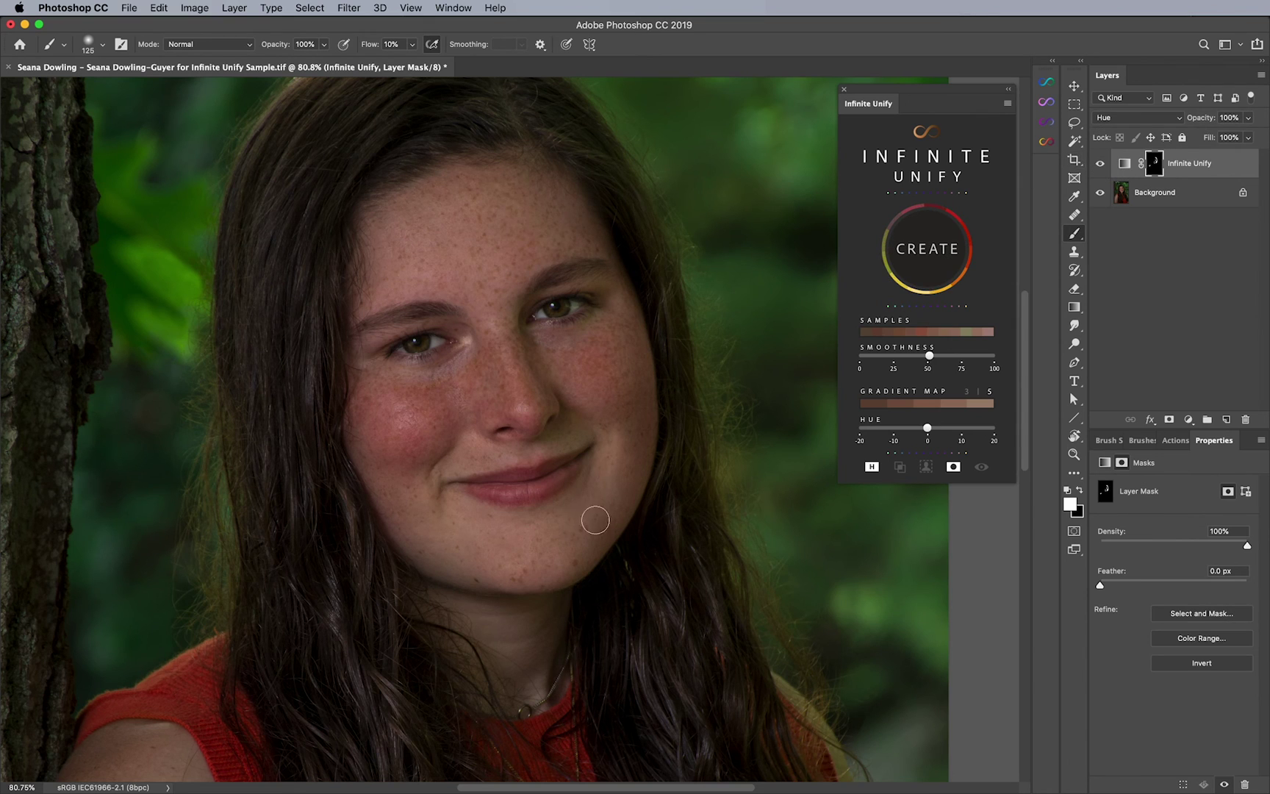
pyautogui.press(']')
pyautogui.scroll(-8, 525, 397)
pyautogui.hscroll(-7, 525, 397)
pyautogui.press('[')
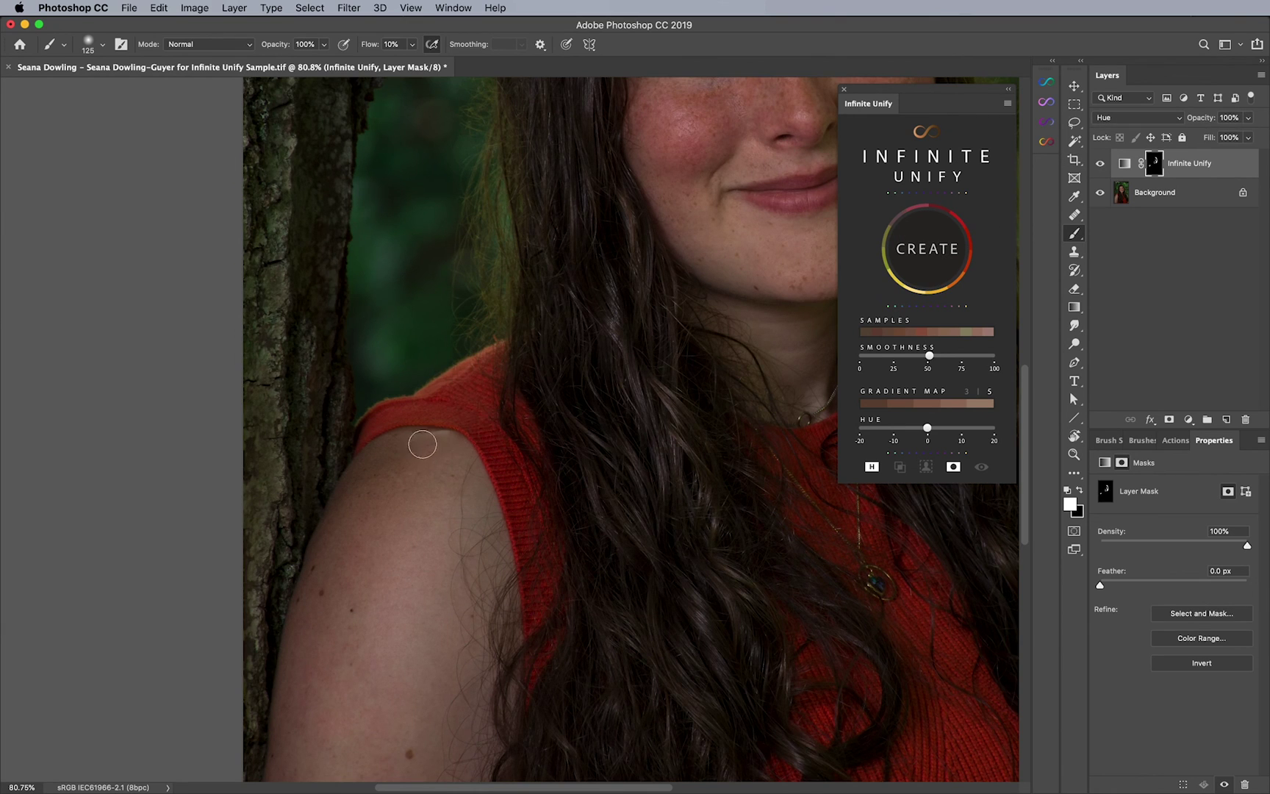
pyautogui.moveTo(781, 370); pyautogui.dragTo(661, 414)
pyautogui.press(']')
pyautogui.press(']')
pyautogui.press(']')
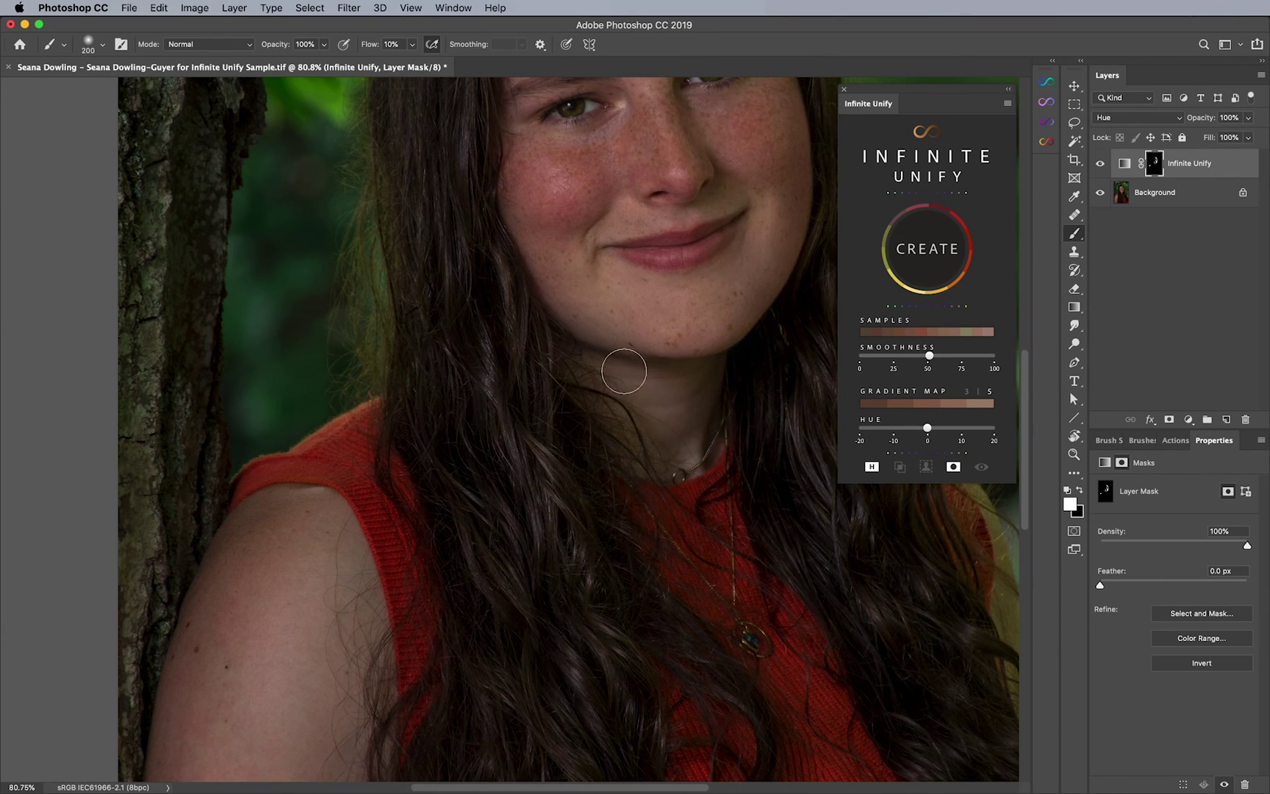
pyautogui.scroll(-12, 338, 675)
pyautogui.hscroll(-2, 338, 675)
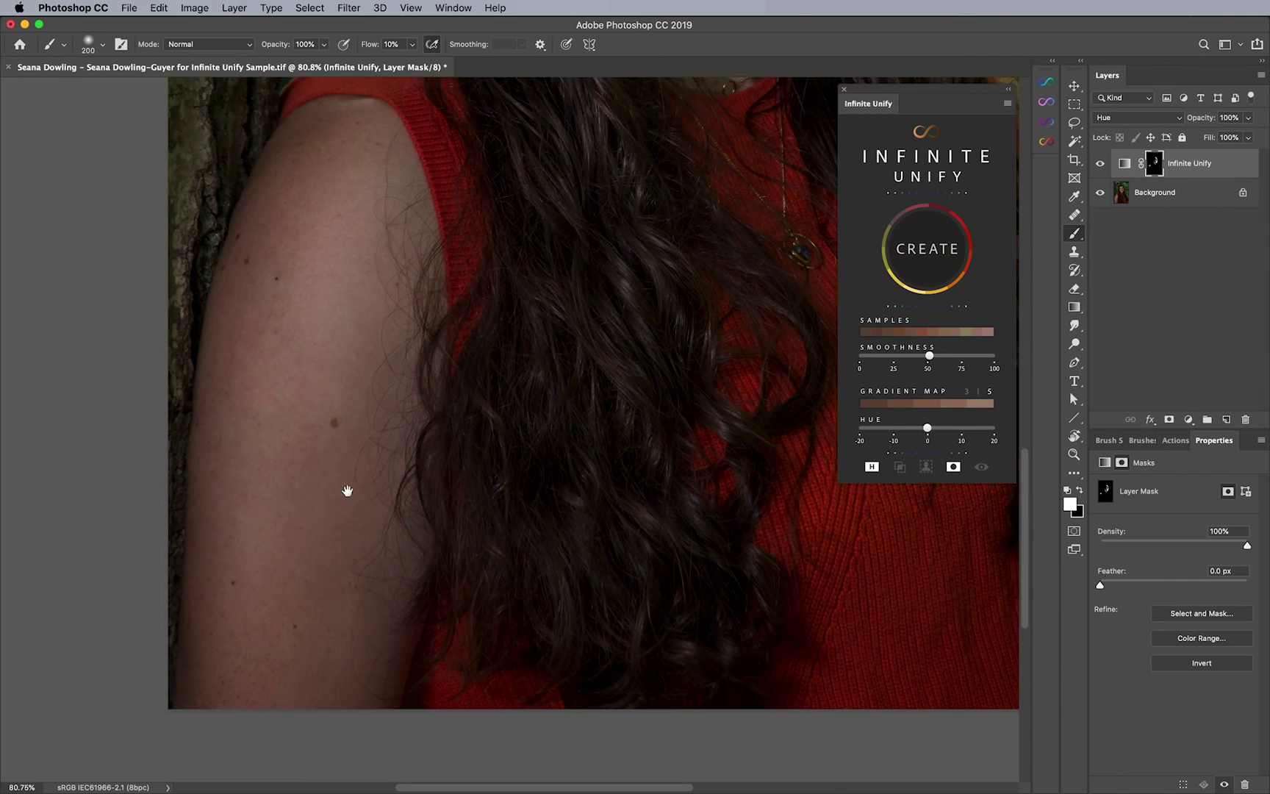
pyautogui.press(']')
pyautogui.press(']')
pyautogui.press(']')
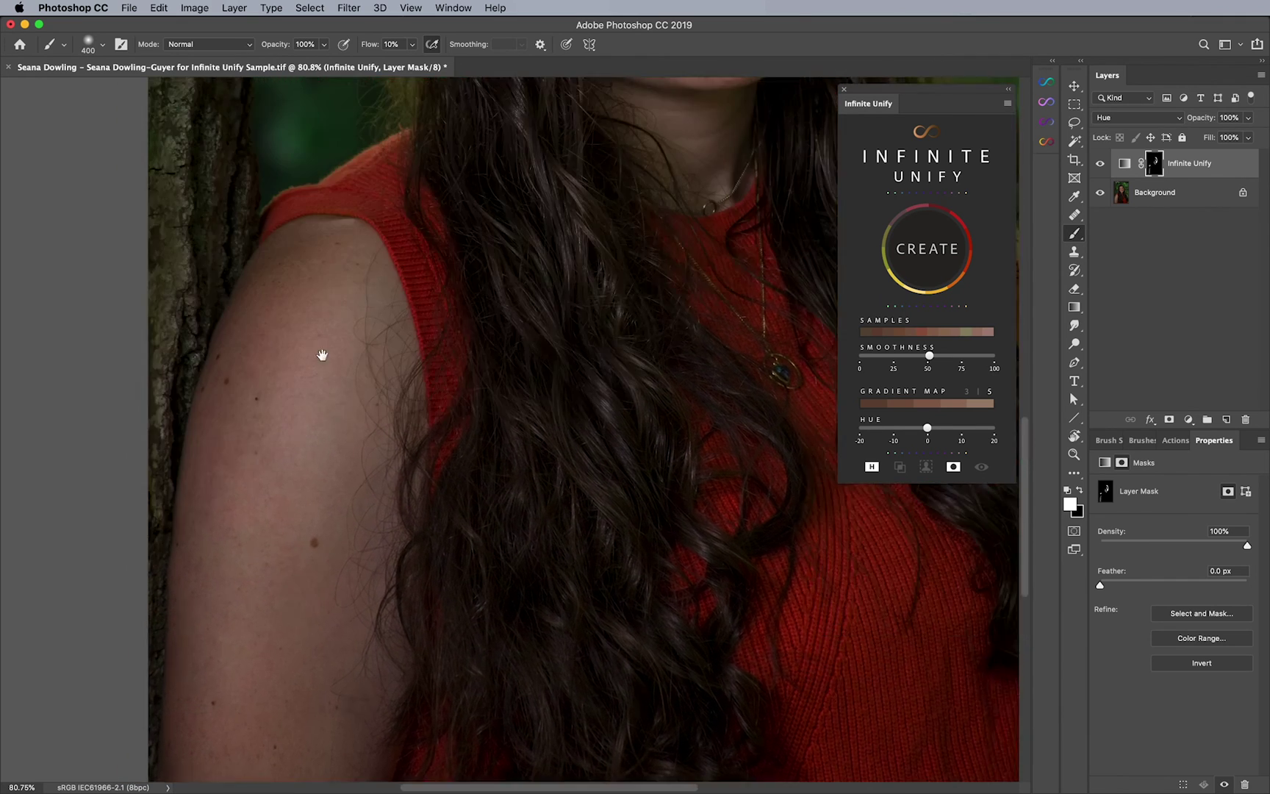